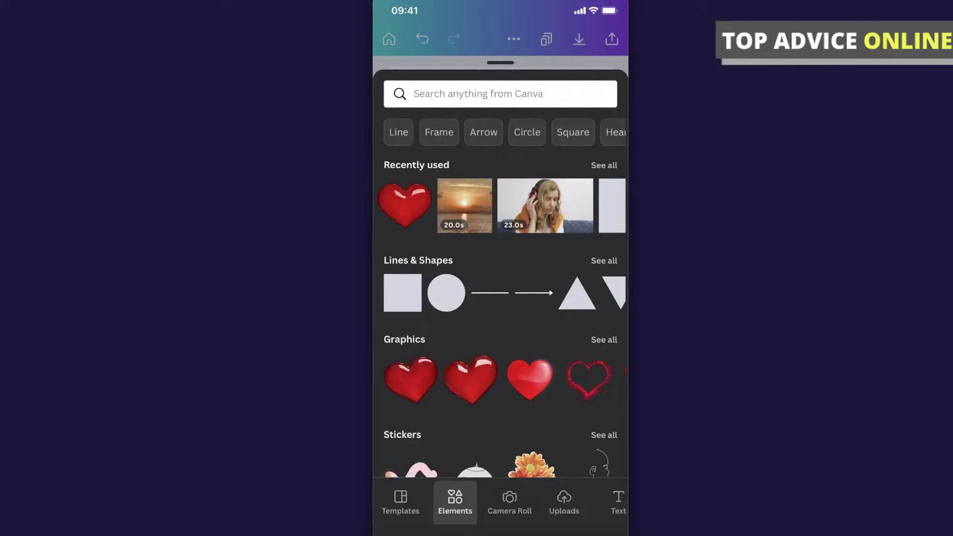
scroll(500, 502, "right", 3)
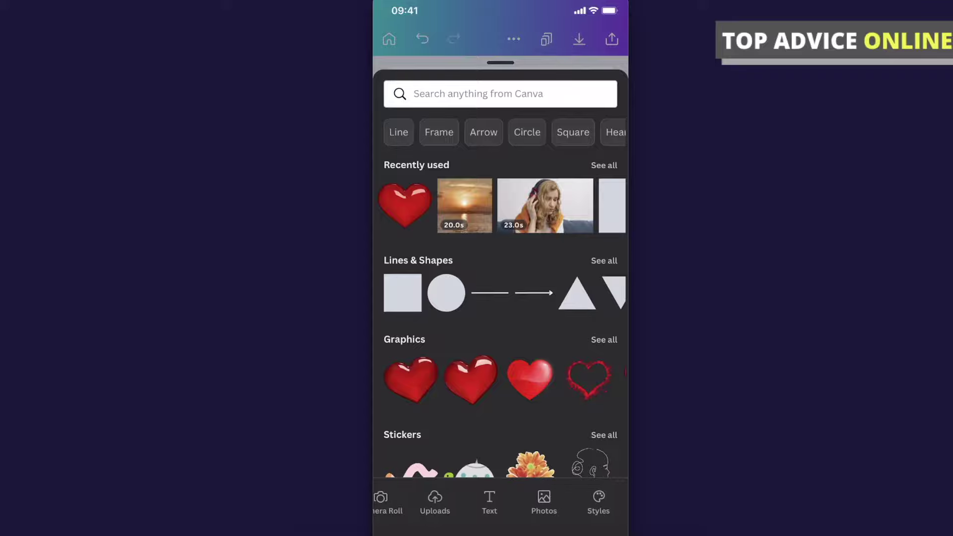
Open the Text panel and add an 'Add a heading' text box to the page
left_click(490, 503)
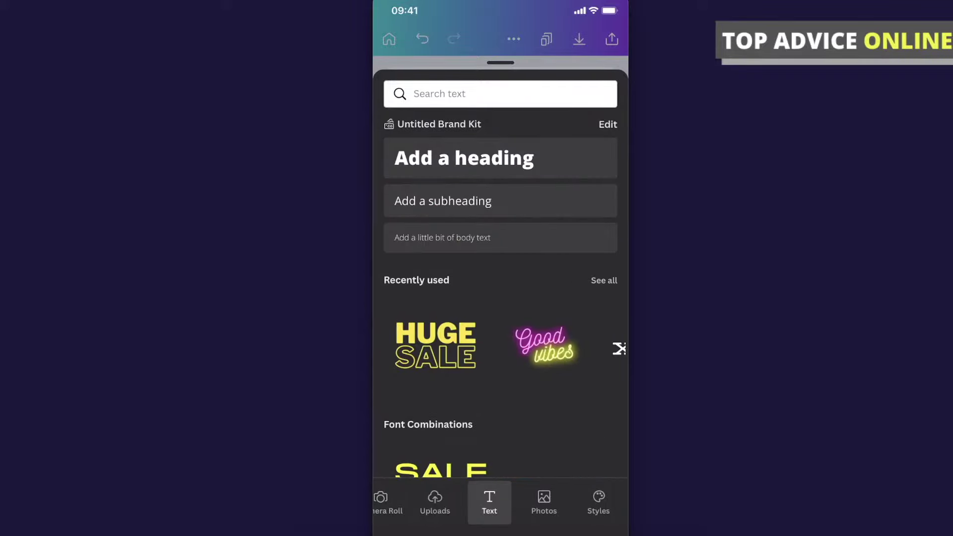
left_click(464, 158)
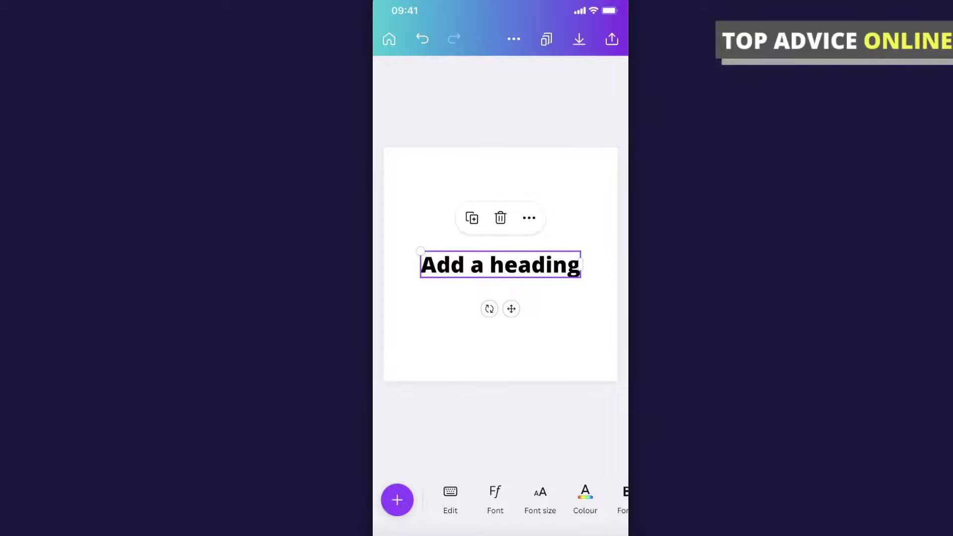
Duplicate the heading, move the copy below it, then delete the duplicate
left_click(499, 343)
left_click(499, 264)
left_click(472, 217)
mouse_move(503, 268)
left_mouse_down()
mouse_move(588, 338)
mouse_move(609, 333)
mouse_move(488, 302)
left_mouse_up()
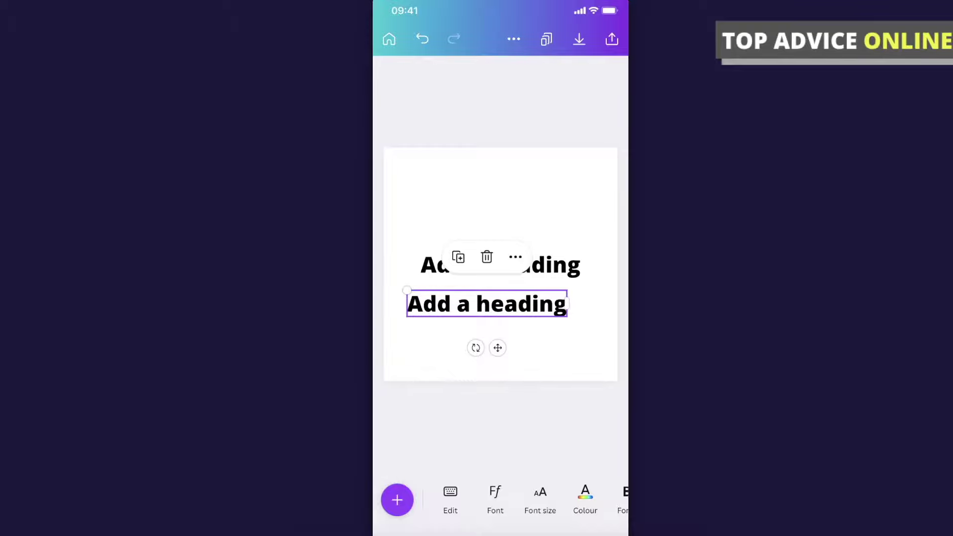
left_click(486, 257)
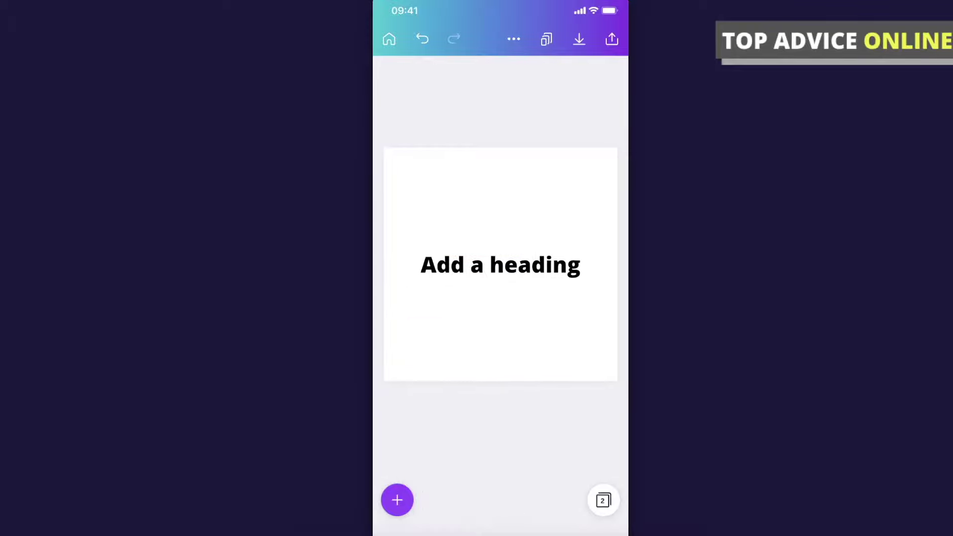
Back on page 1, copy the centered 'Add a heading' box using More > Copy
left_click_drag(581, 264, 402, 264)
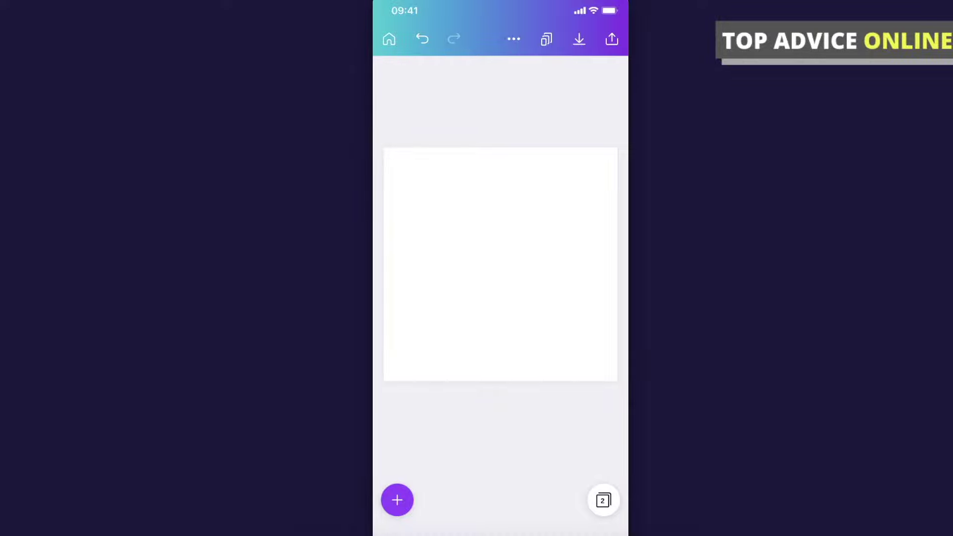
left_click_drag(417, 265, 588, 264)
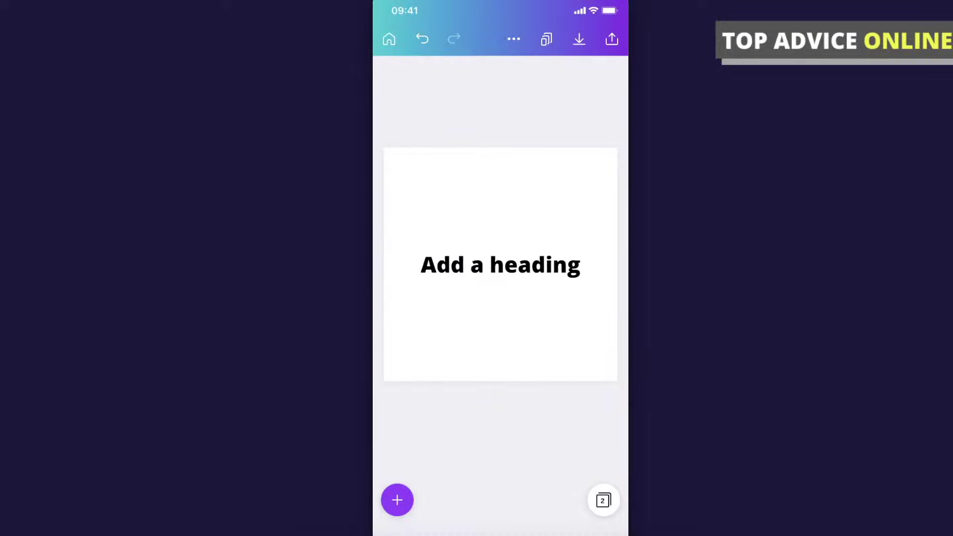
left_click(500, 264)
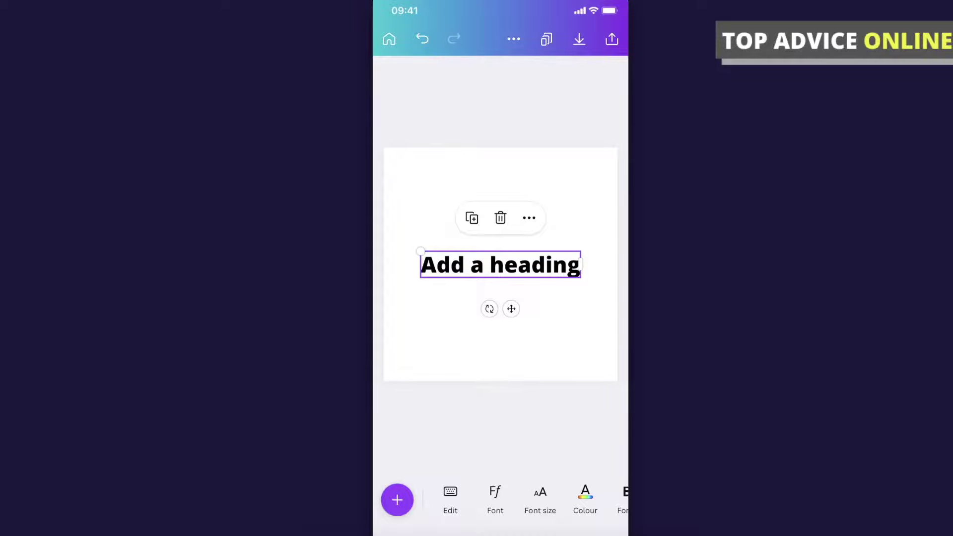
left_click(528, 217)
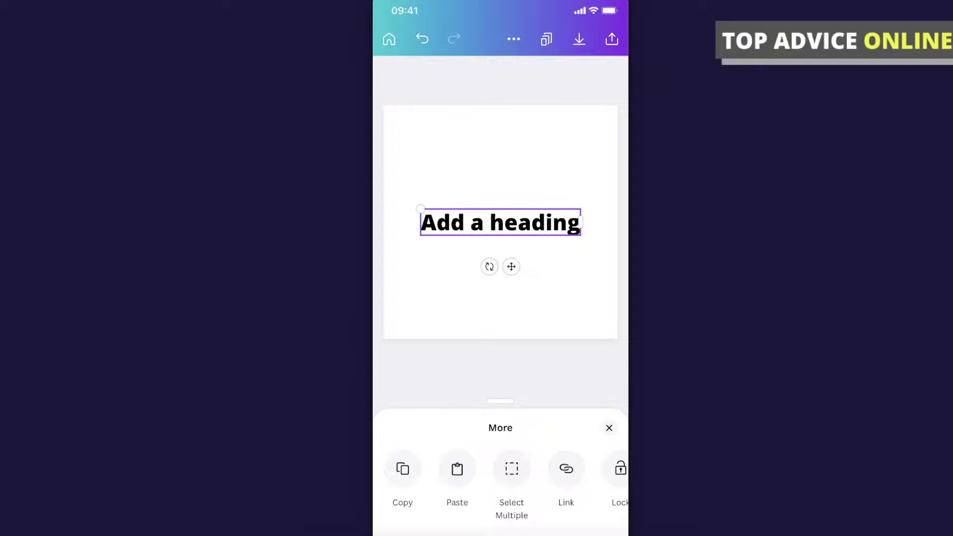
left_click(402, 476)
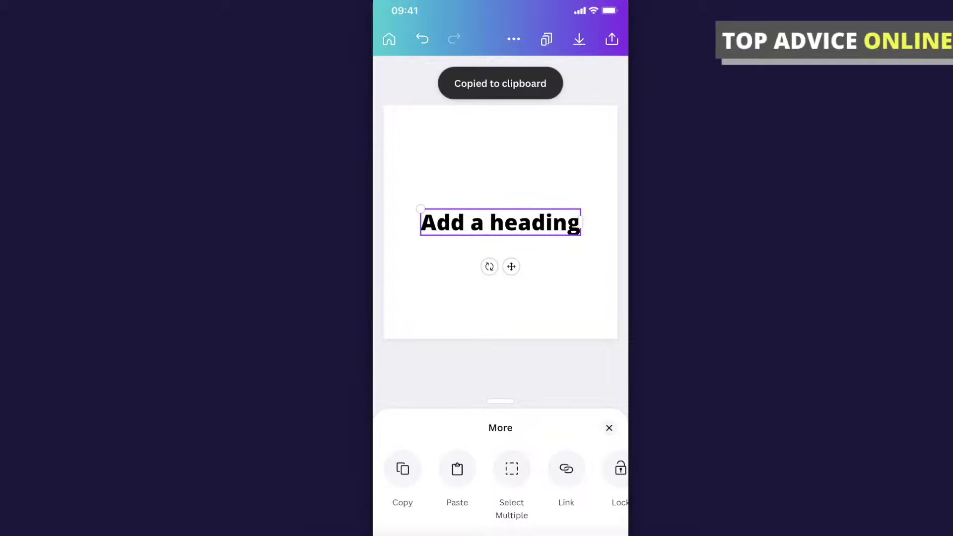
left_click(609, 428)
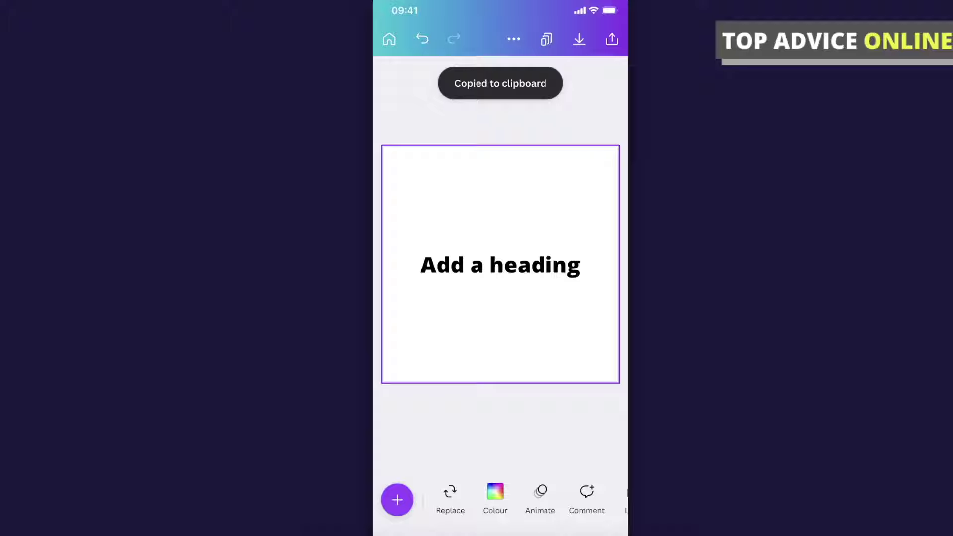
On blank page 2, paste the heading so it sits centered like the original
left_click_drag(588, 260, 402, 261)
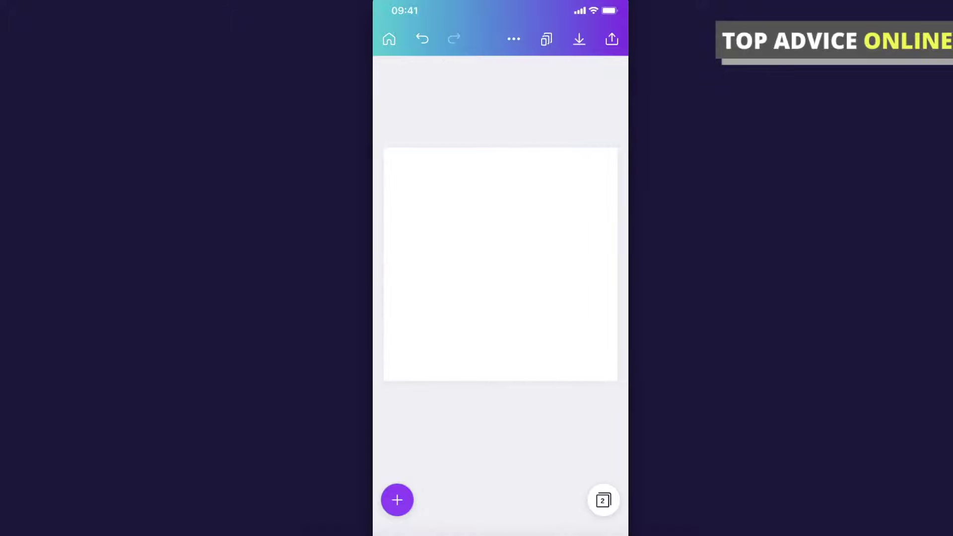
left_click(499, 264)
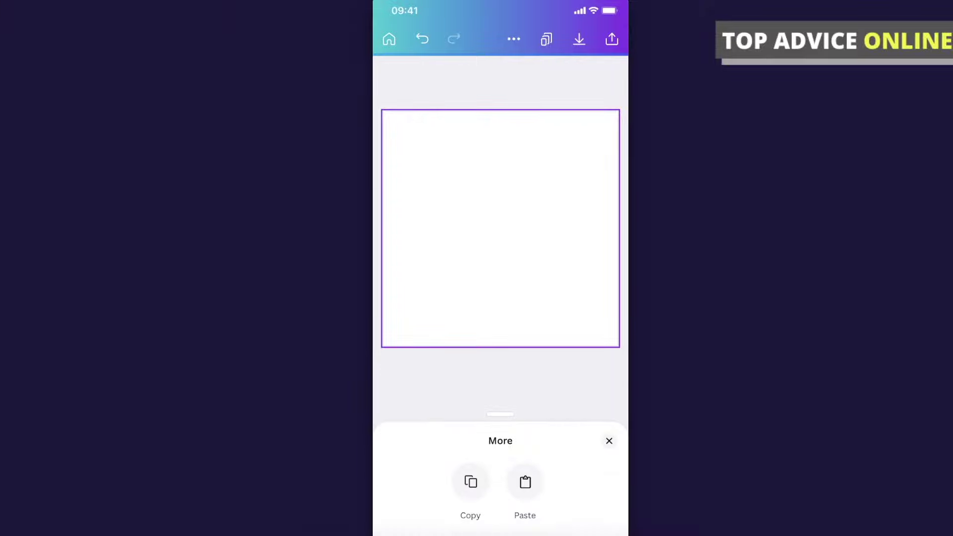
left_click(525, 488)
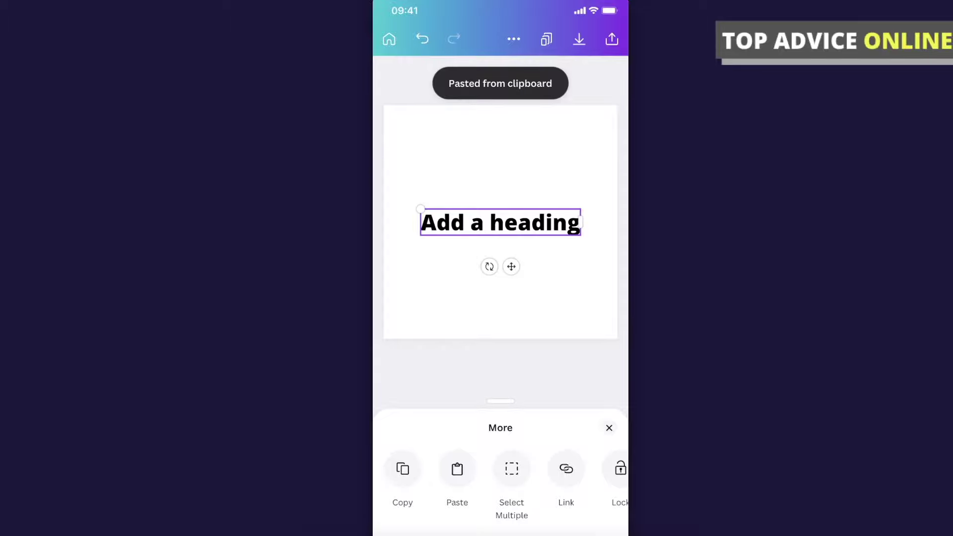